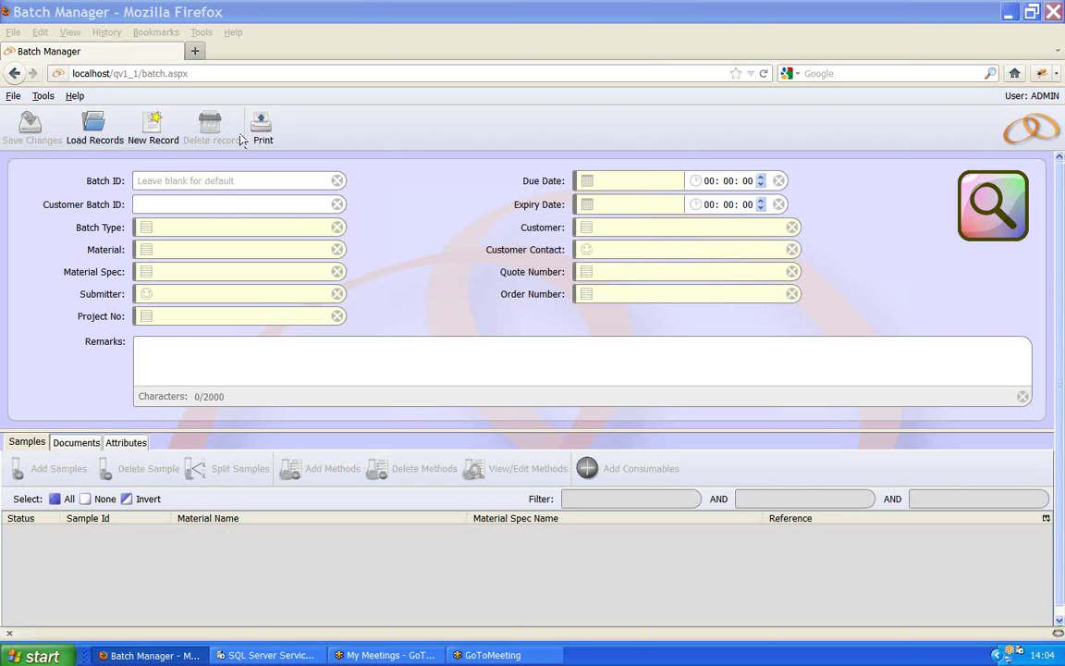
- Start a new batch record with customer batch ID BR001-1 and the batch type Manufacturing
left_click(153, 124)
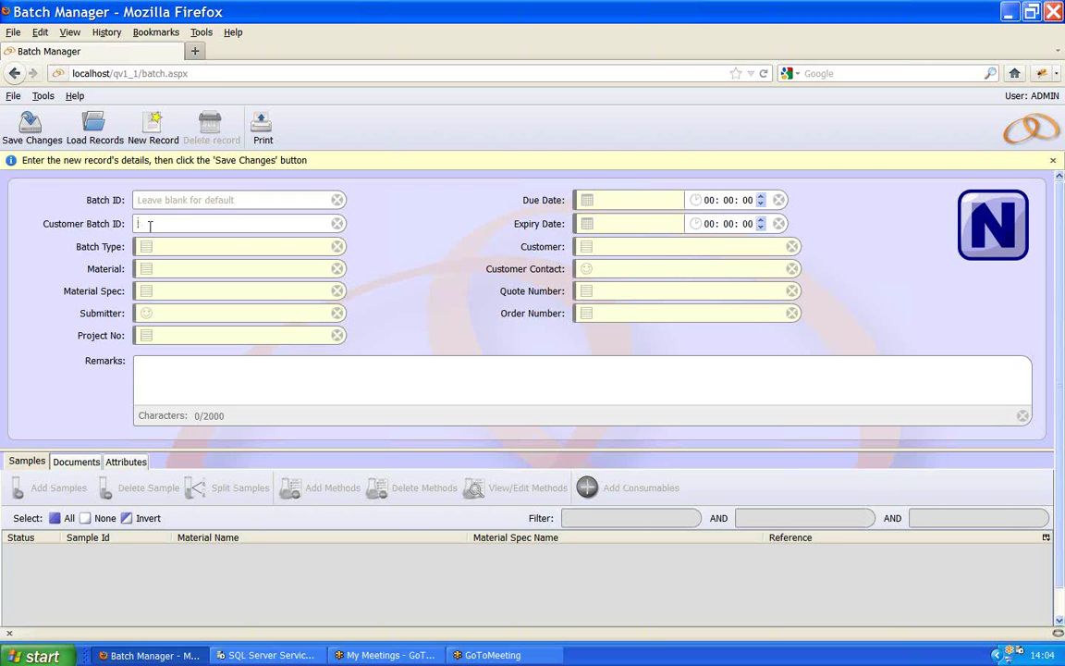
type("001-1")
left_click(145, 246)
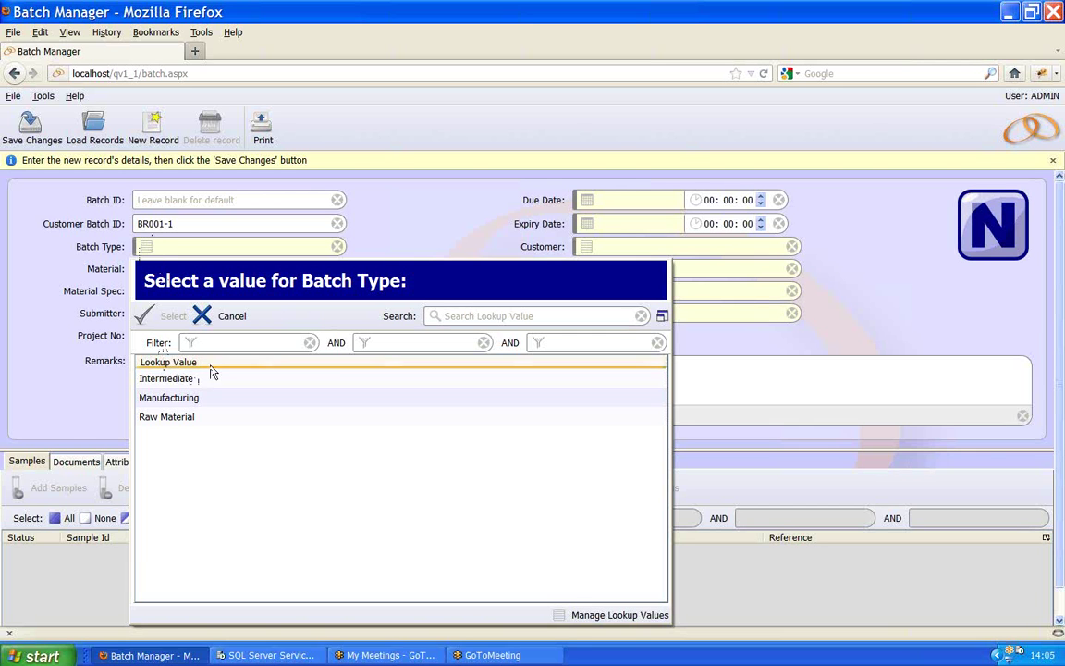
left_click(171, 399)
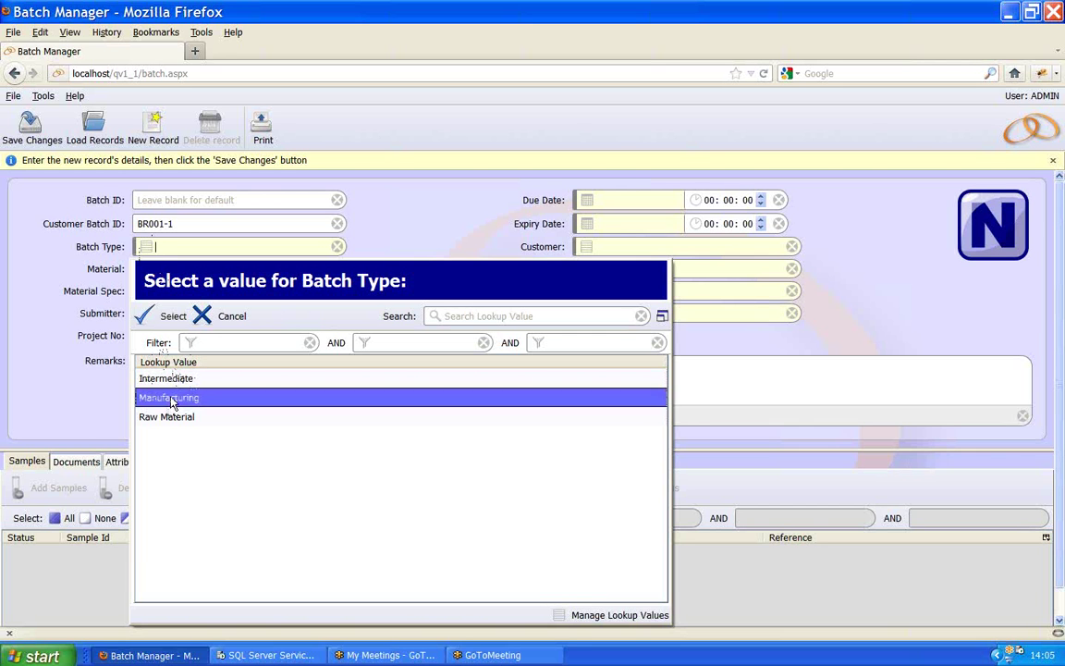
left_click(172, 314)
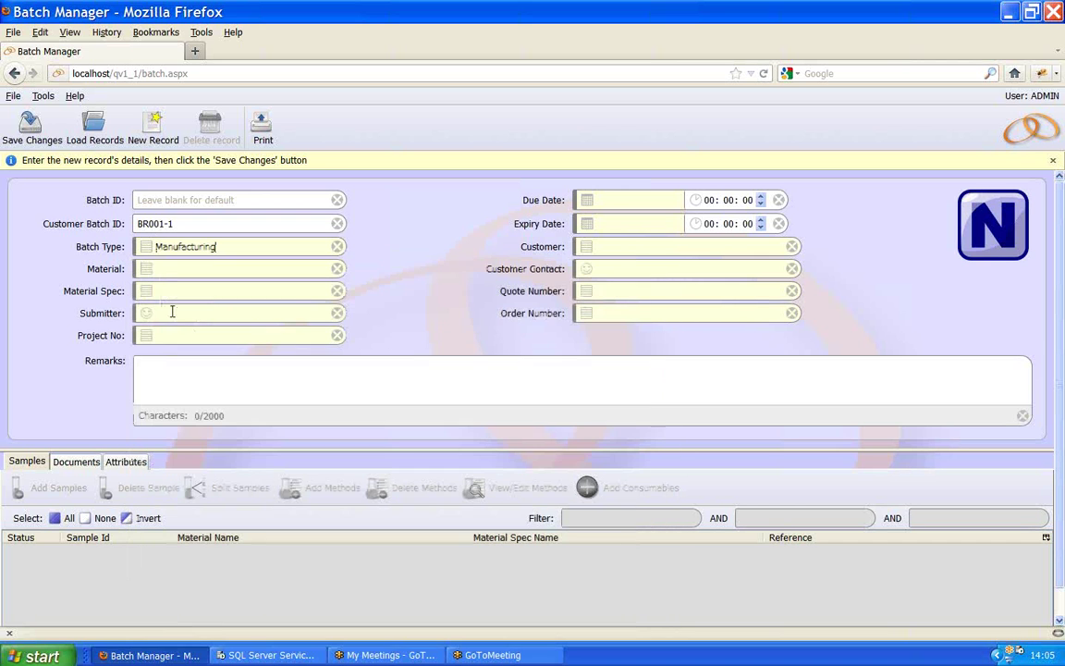
- Set the batch's material to Alloy 534-1 and its material spec to Manufacturing Limits
left_click(146, 268)
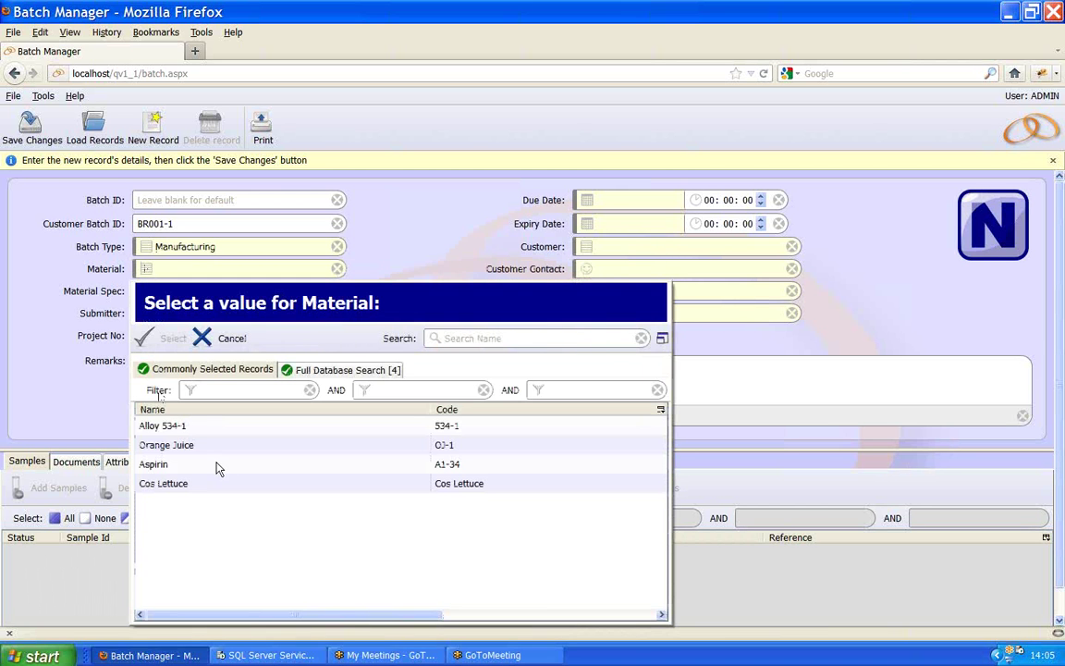
left_click(151, 430)
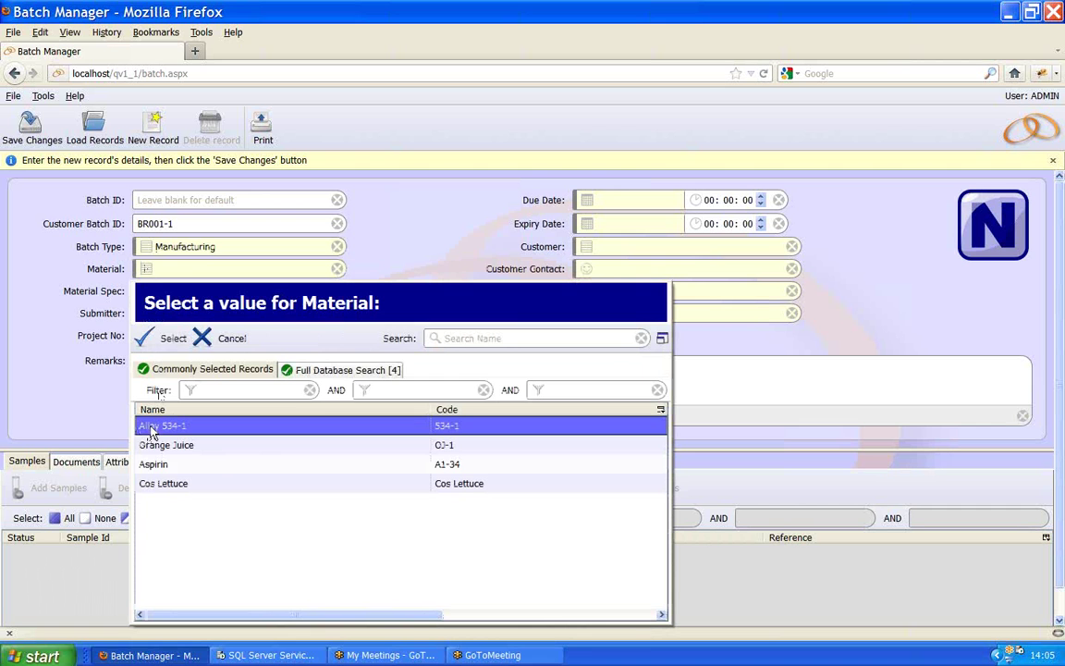
left_click(172, 339)
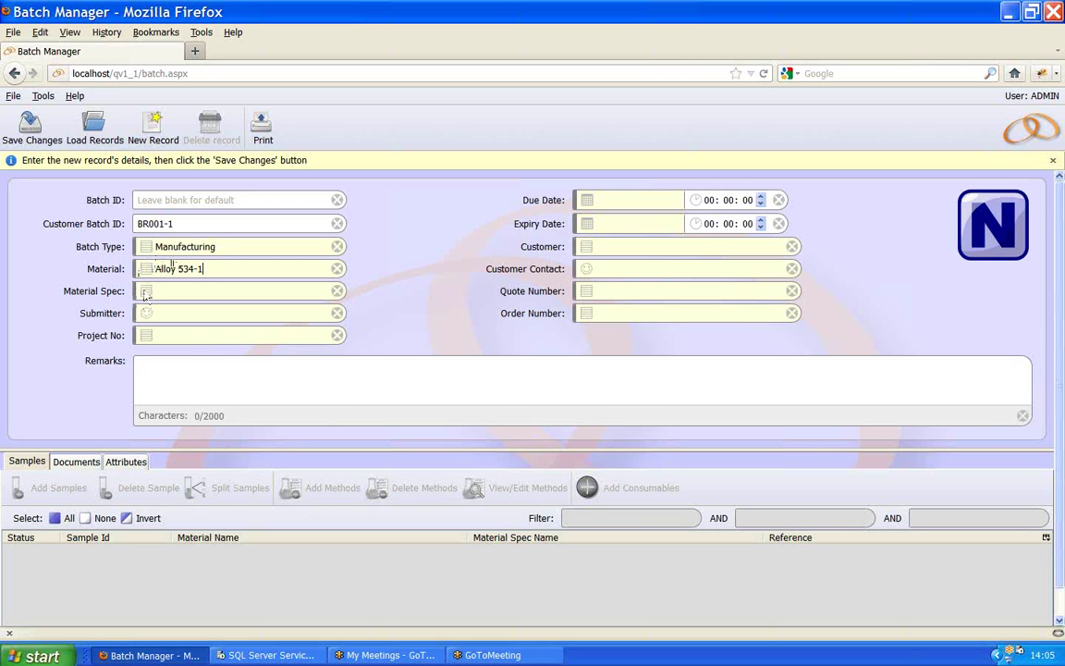
left_click(145, 291)
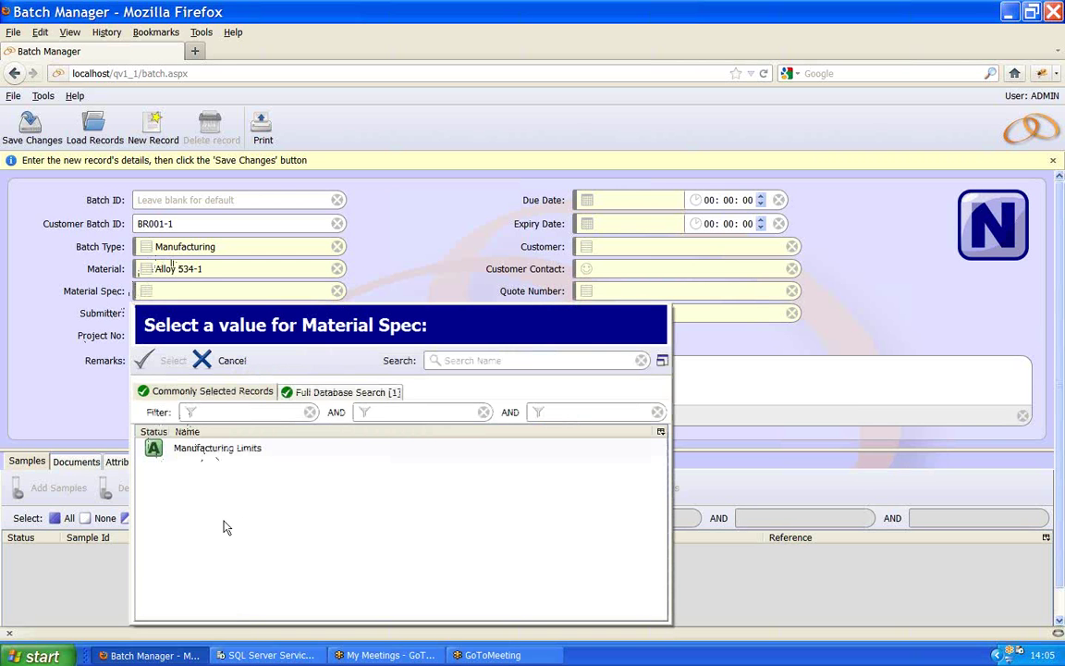
left_click(178, 448)
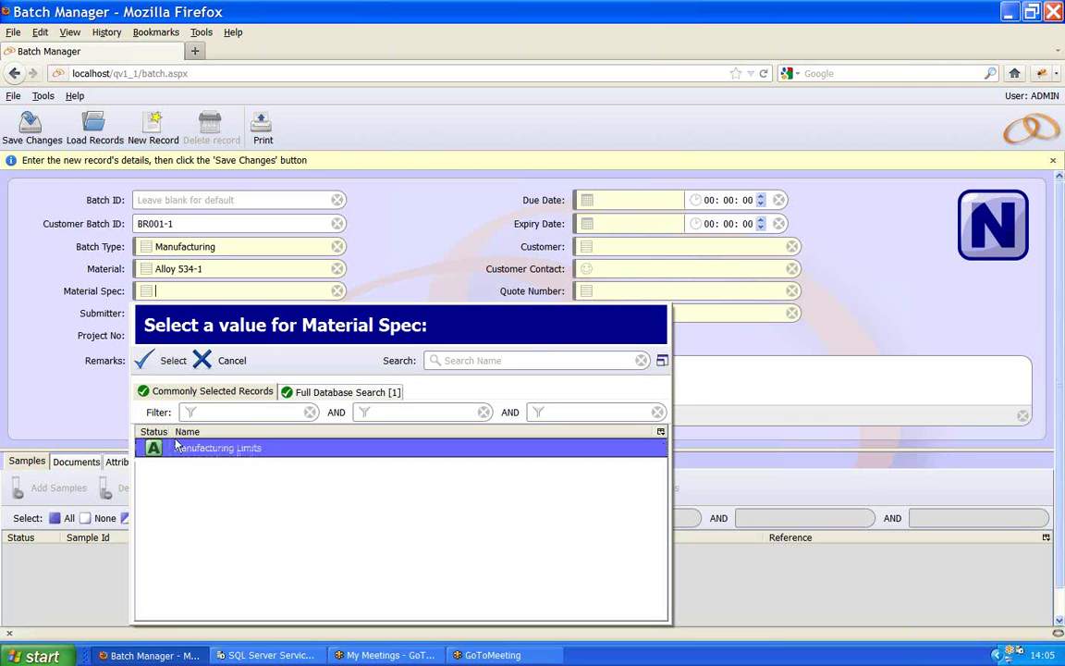
left_click(171, 360)
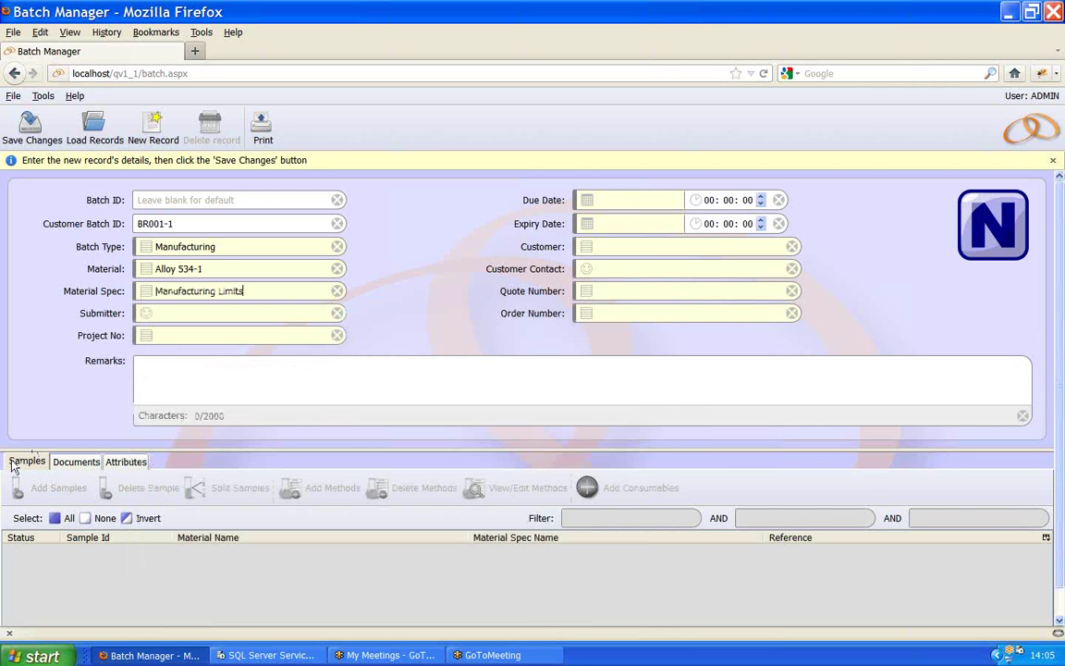
- Assign the first listed person as the batch's submitter and link the batch to the Experimental Alloy project
left_click(148, 318)
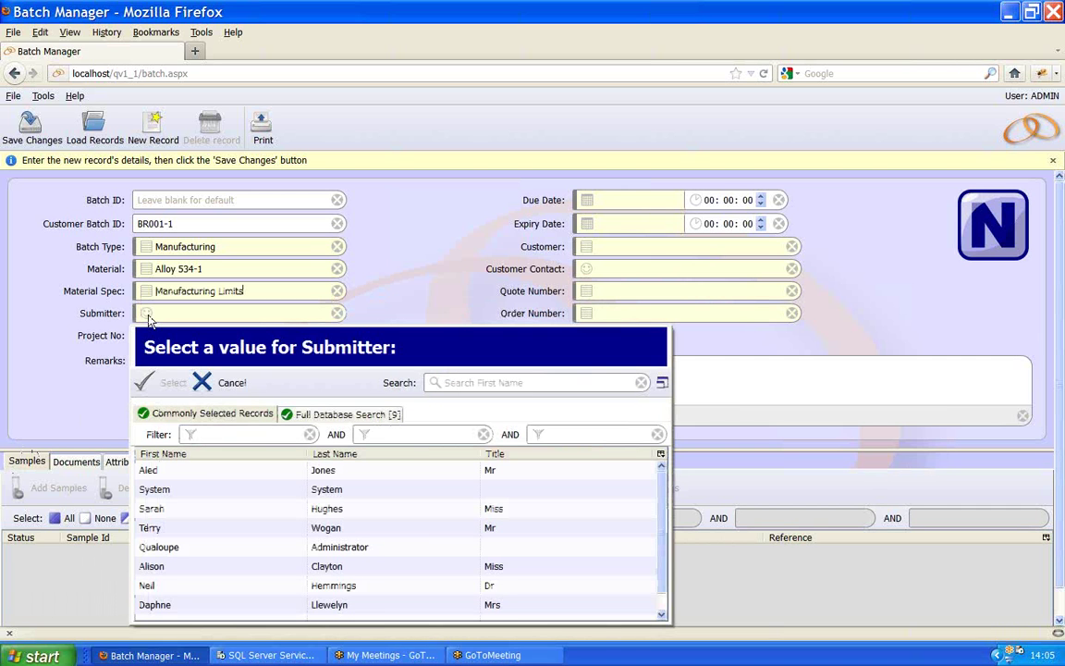
left_click(148, 471)
left_click(171, 383)
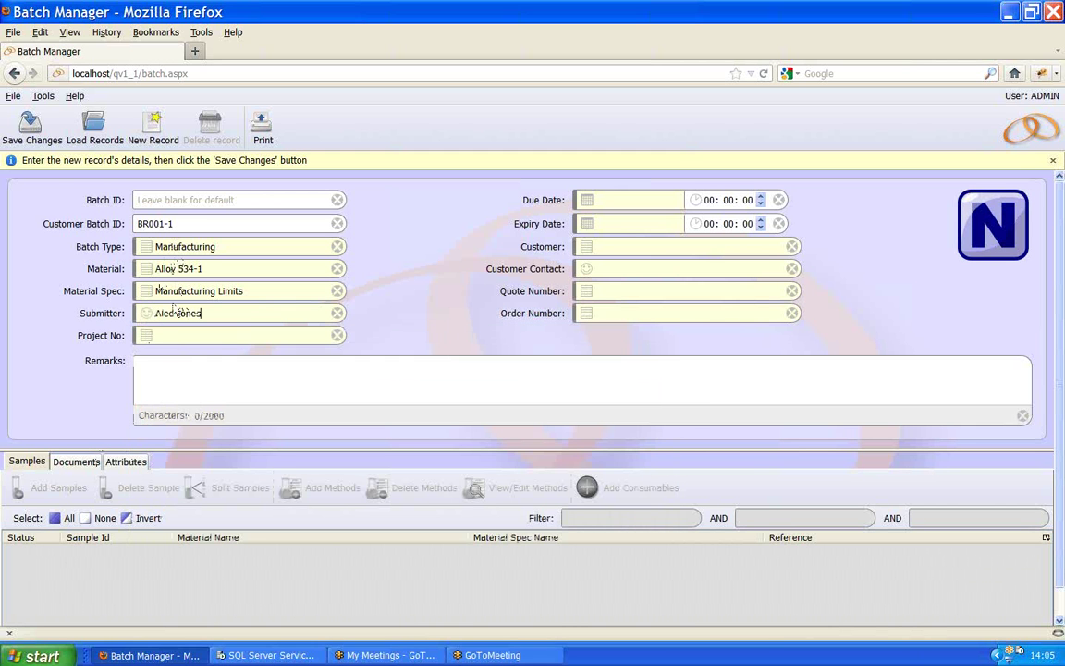
left_click(146, 336)
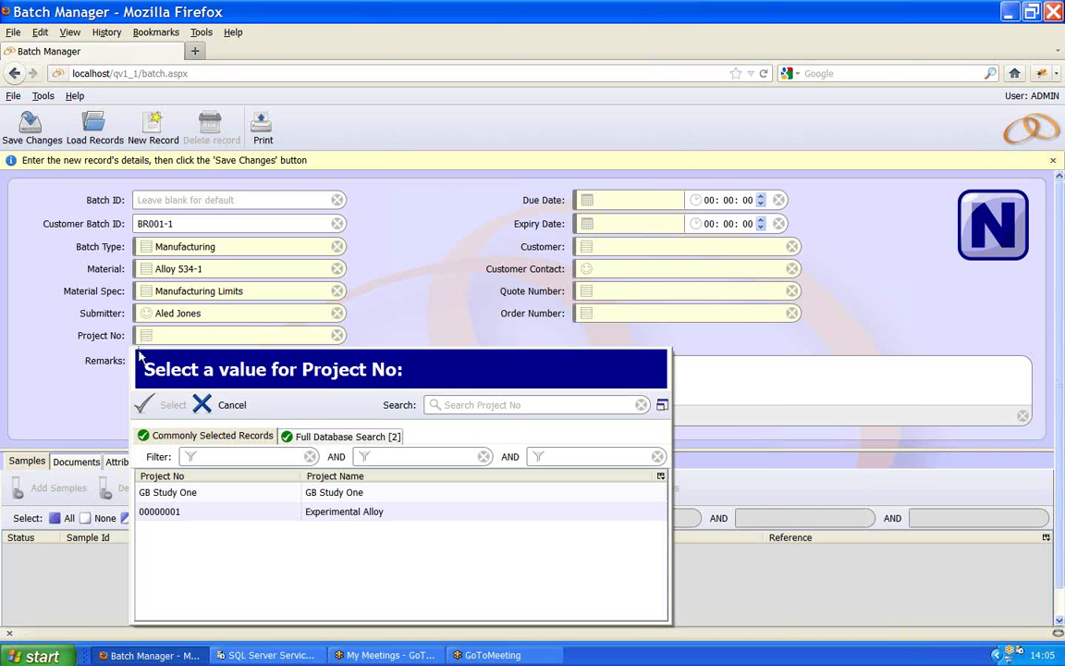
left_click(159, 512)
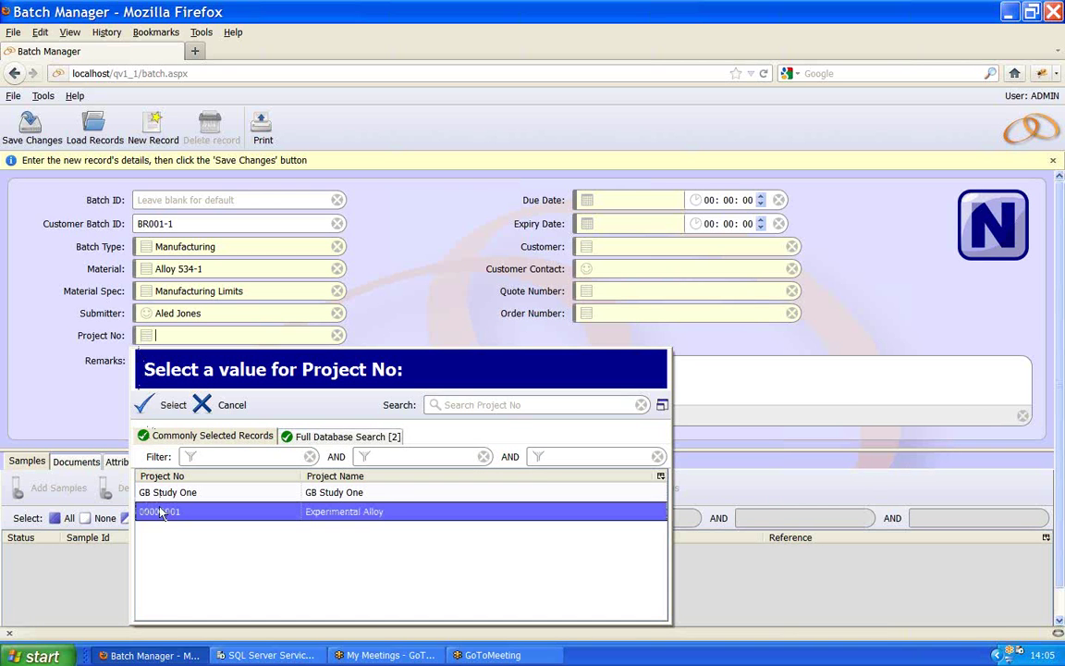
left_click(167, 405)
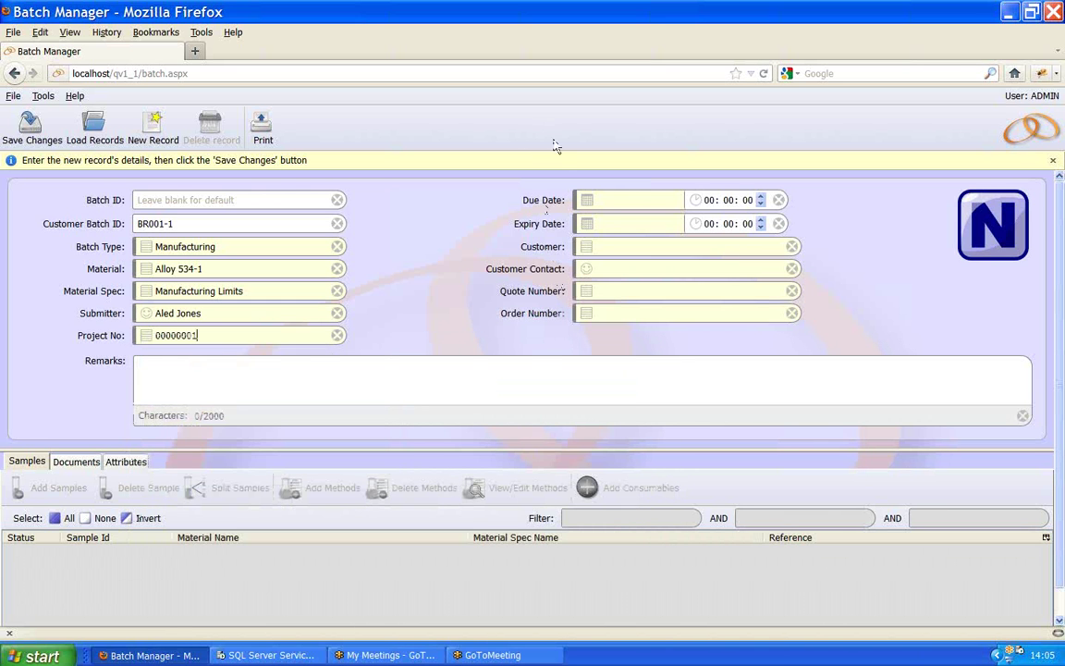
- Set the batch's due date to 13 January 2012 at 06:11:00
left_click(586, 202)
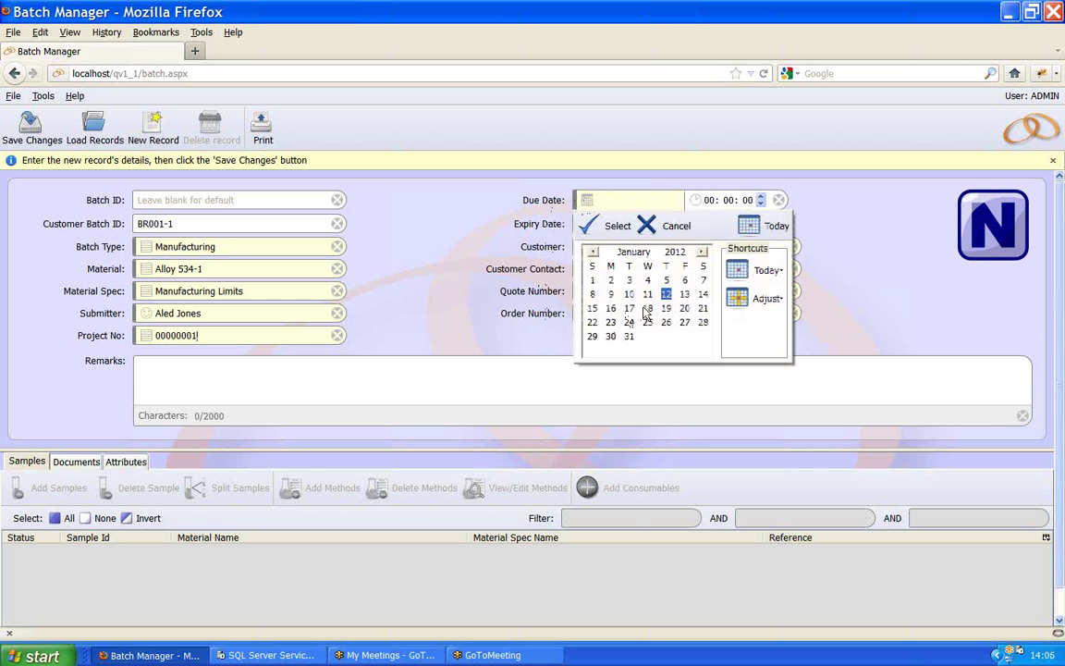
left_click(685, 295)
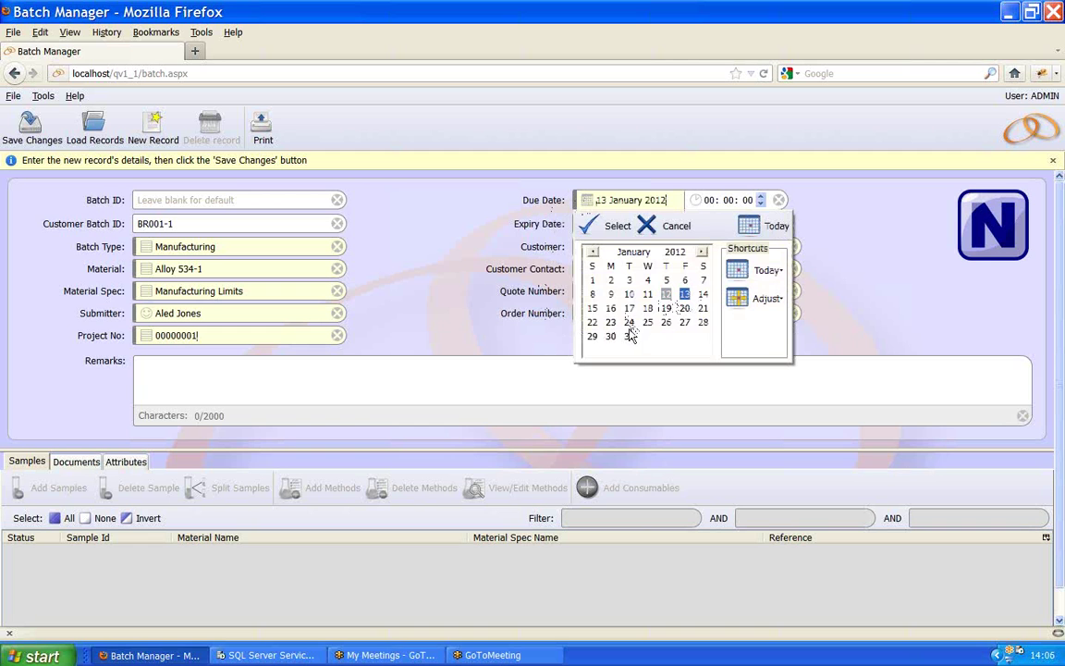
left_click(614, 226)
left_click(710, 200)
left_click(762, 198)
left_click(762, 198)
left_click(762, 198)
left_click(762, 198)
left_click(729, 200)
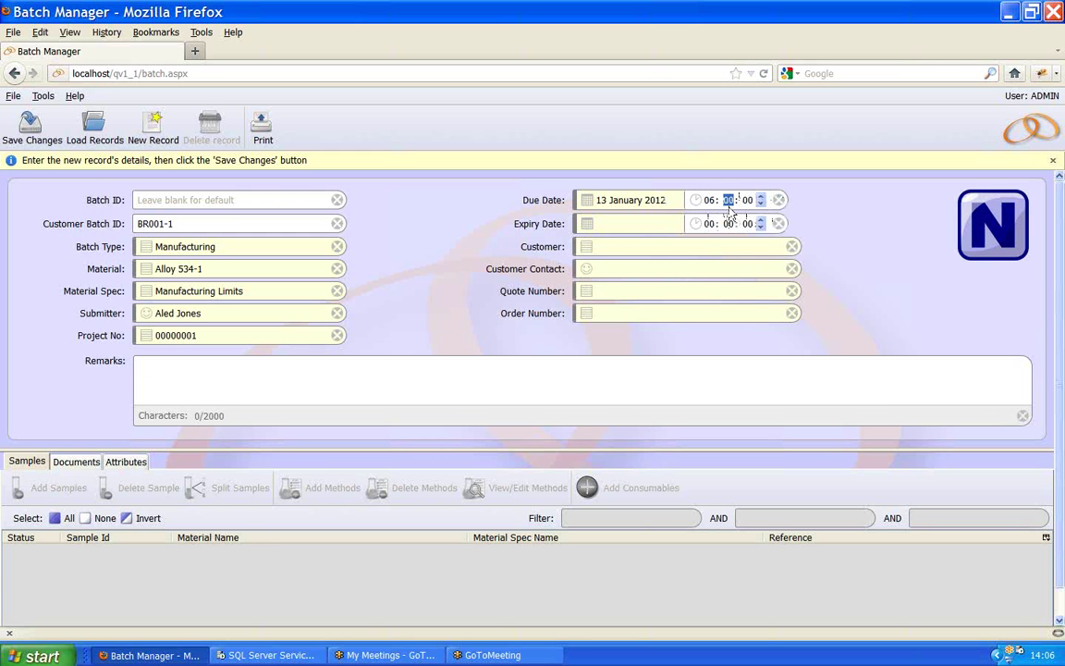
left_click(762, 198)
left_click(762, 198)
type("11")
- Set the customer to SA Brain & Co Ltd and choose that company's listed person as the customer contact
left_click(587, 248)
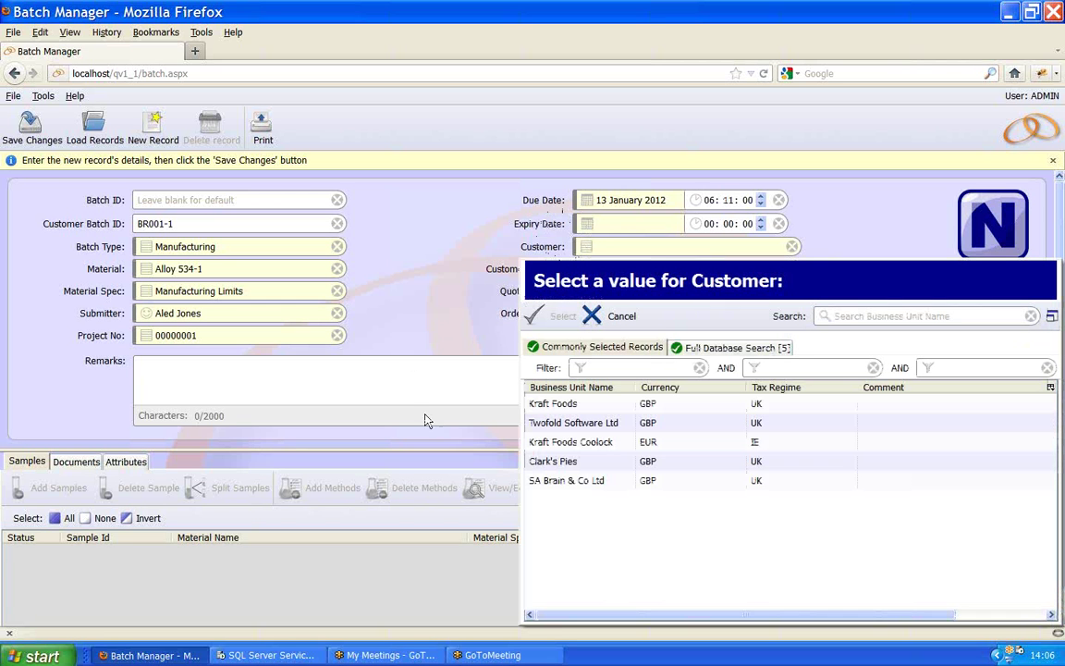
left_click(561, 482)
double_click(562, 482)
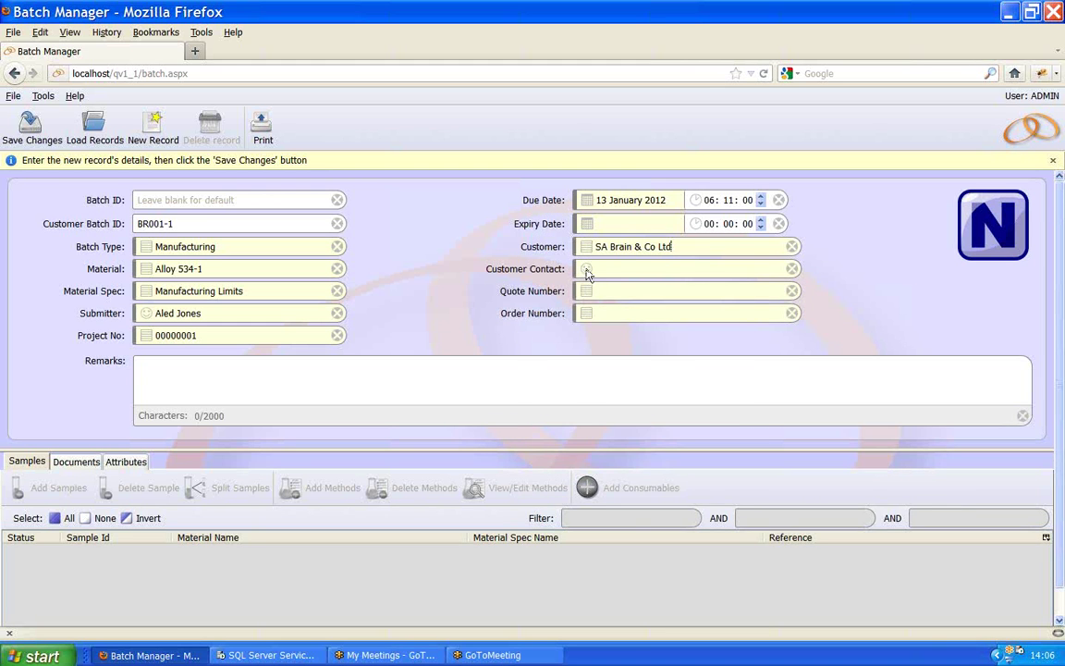
left_click(587, 271)
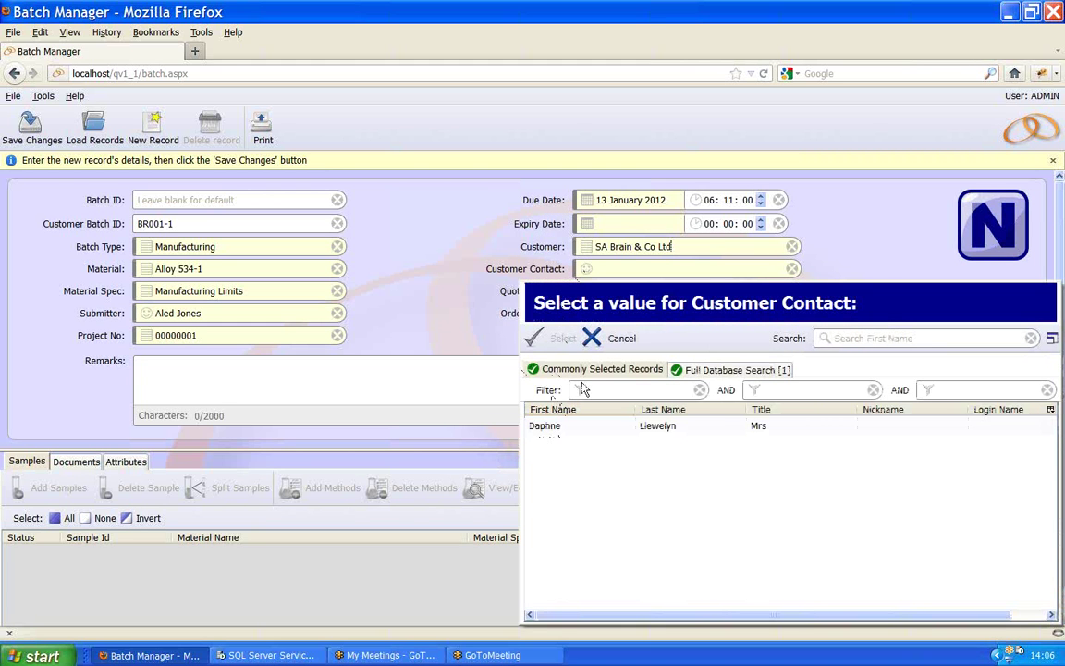
left_click(544, 426)
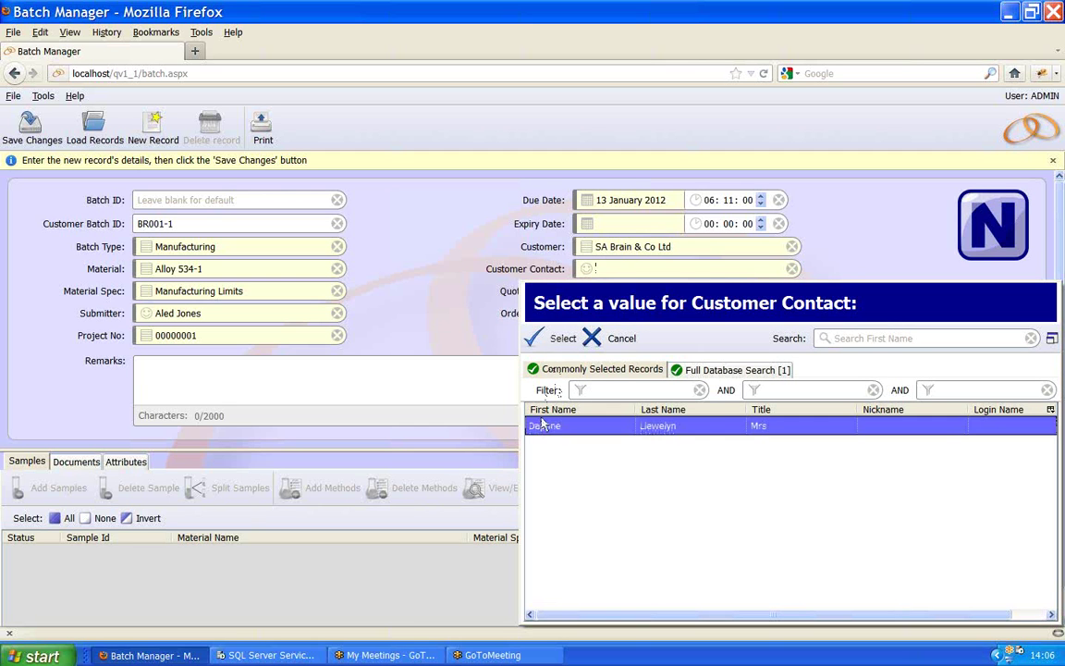
left_click(551, 339)
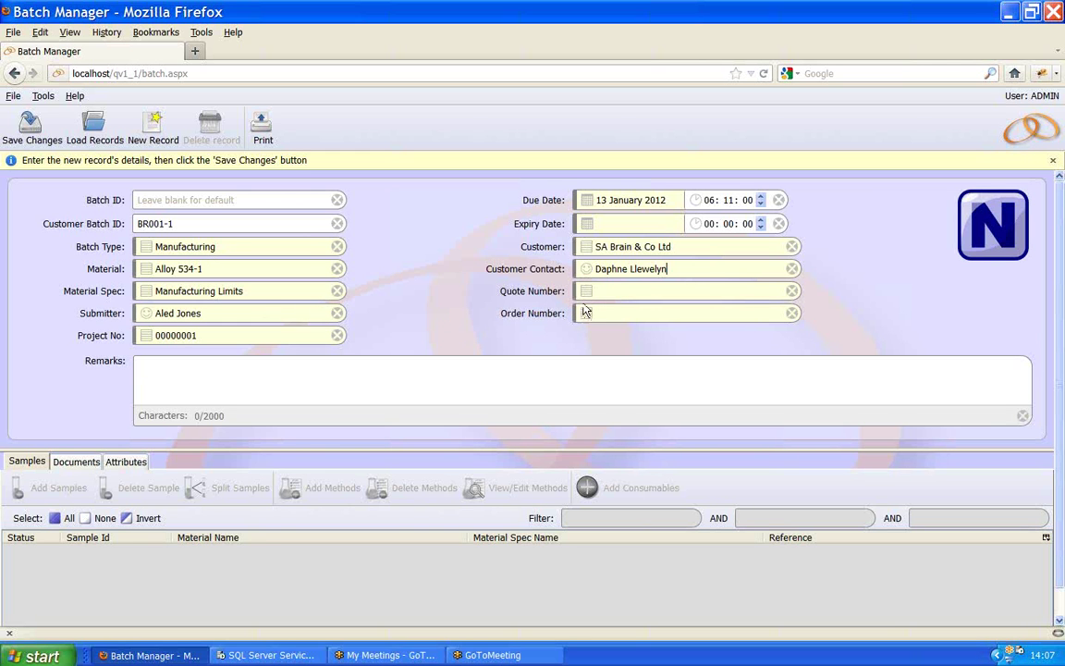
- Fill in the quote number with the quotation listed for SA Brain & Co Ltd
key("Tab")
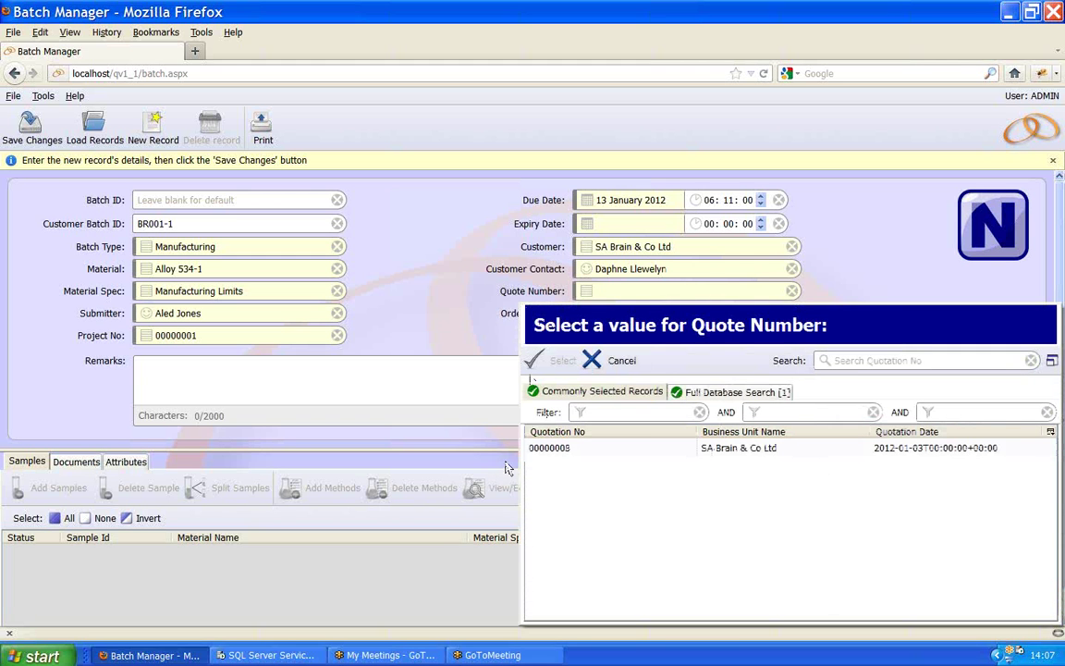
left_click(553, 449)
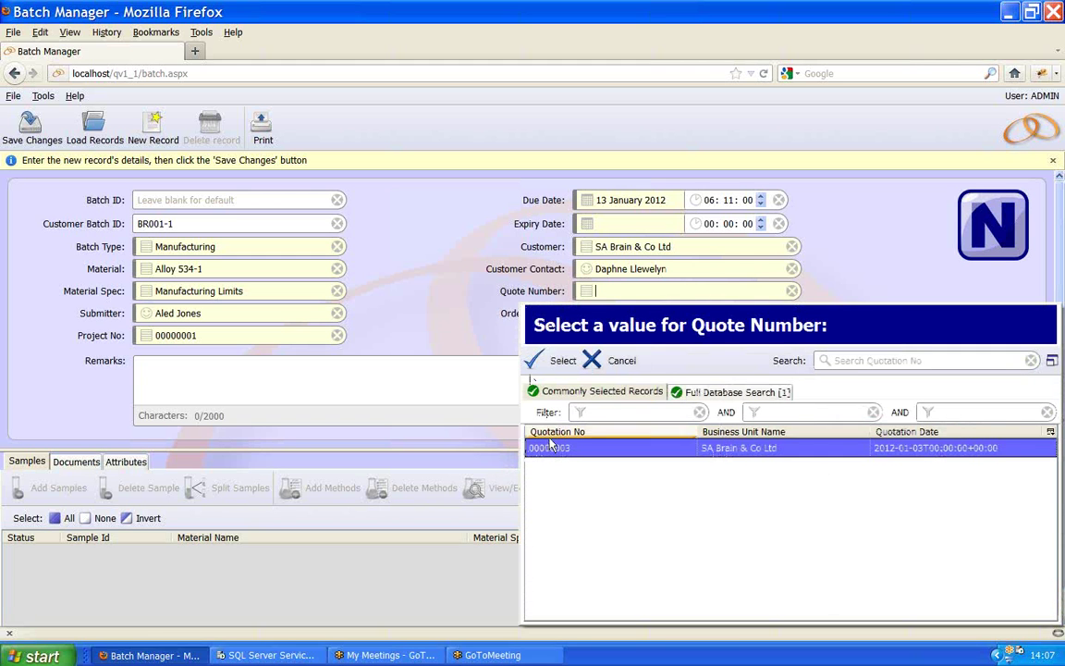
left_click(562, 360)
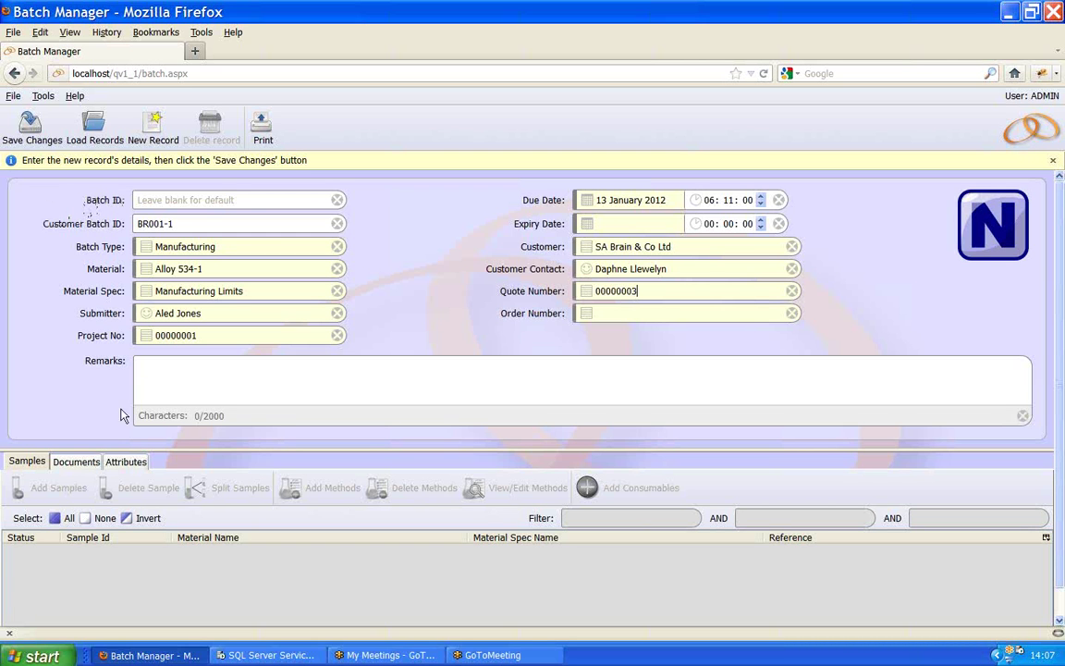
- Enter the remark "This is a batch" and save the new batch record
left_click(167, 364)
type("This is an")
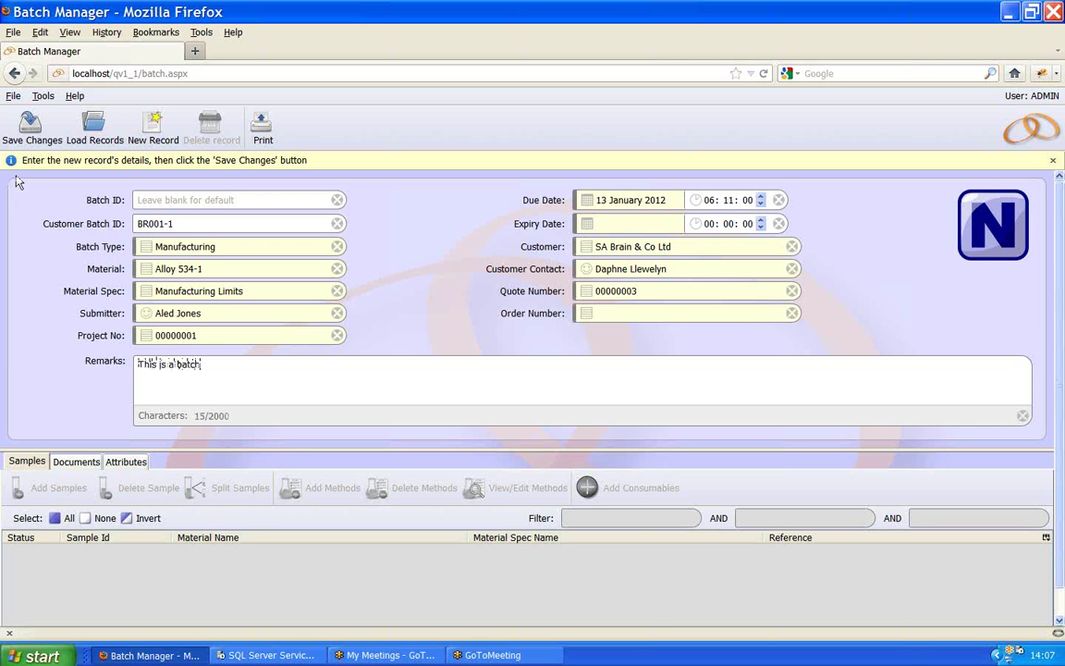
left_click(30, 133)
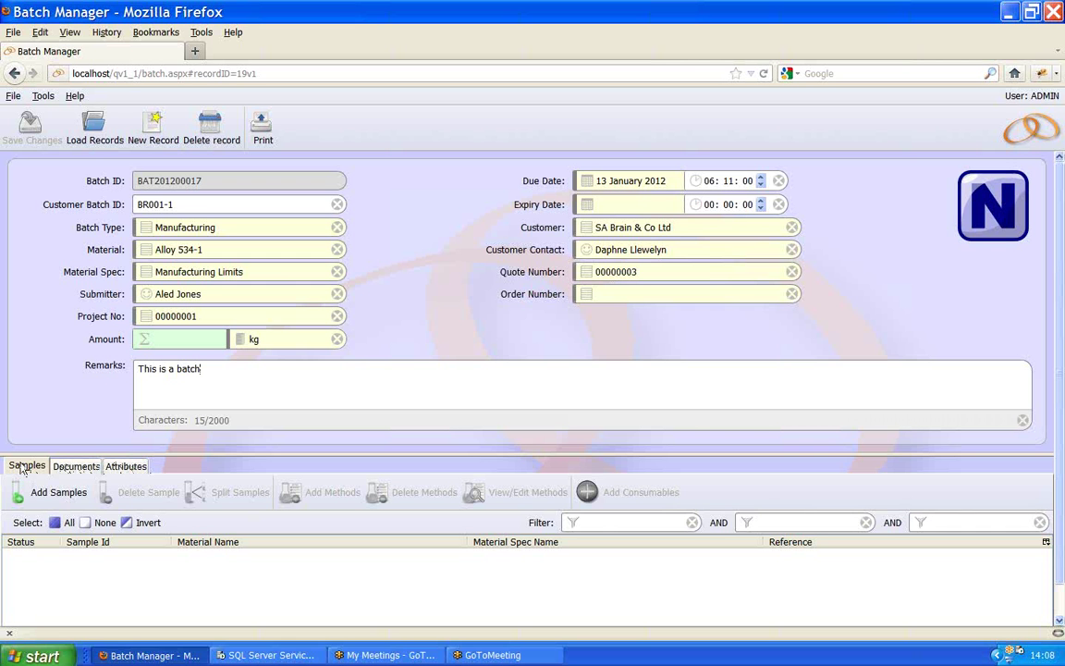
- Add 3 new samples to the batch using its default sample details, and save the changes
left_click(52, 496)
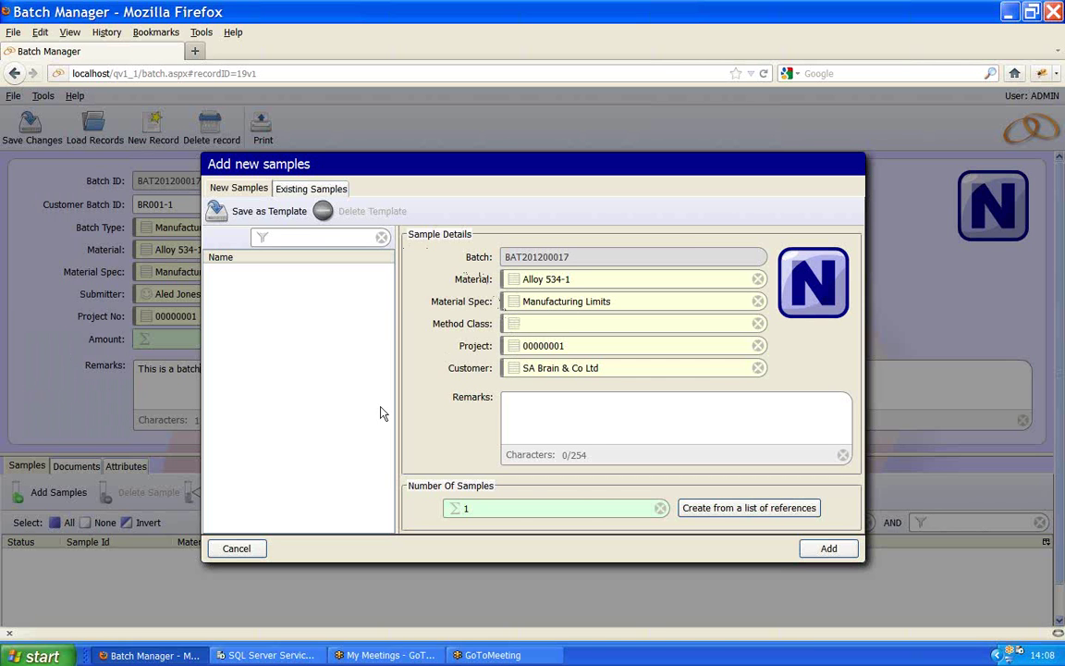
left_click(460, 506)
double_click(467, 507)
type("3")
left_click(829, 549)
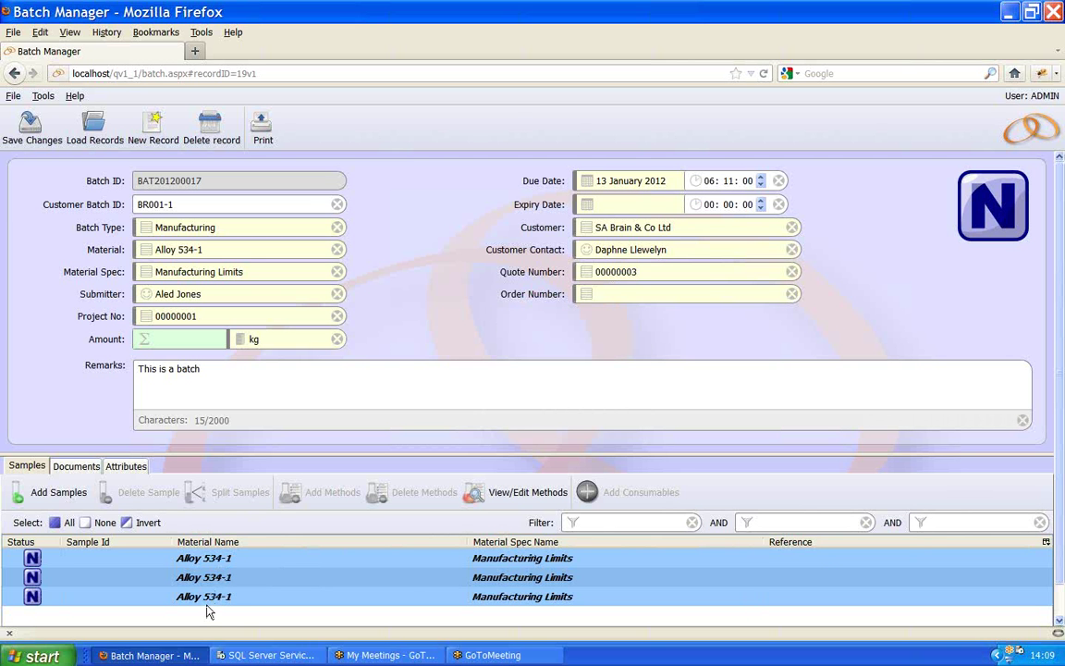
left_click(31, 129)
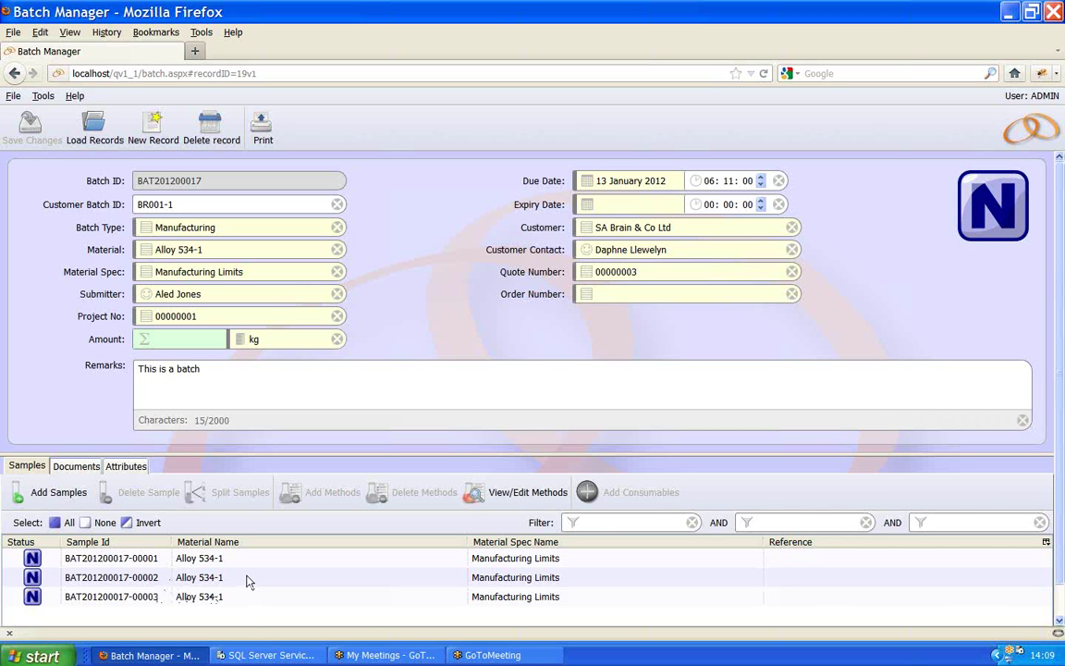
- Attach "6l AT Equality Policy.doc" from the Angling Trust folder in My Documents to the batch with the title "AT", and save the changes
left_click(81, 469)
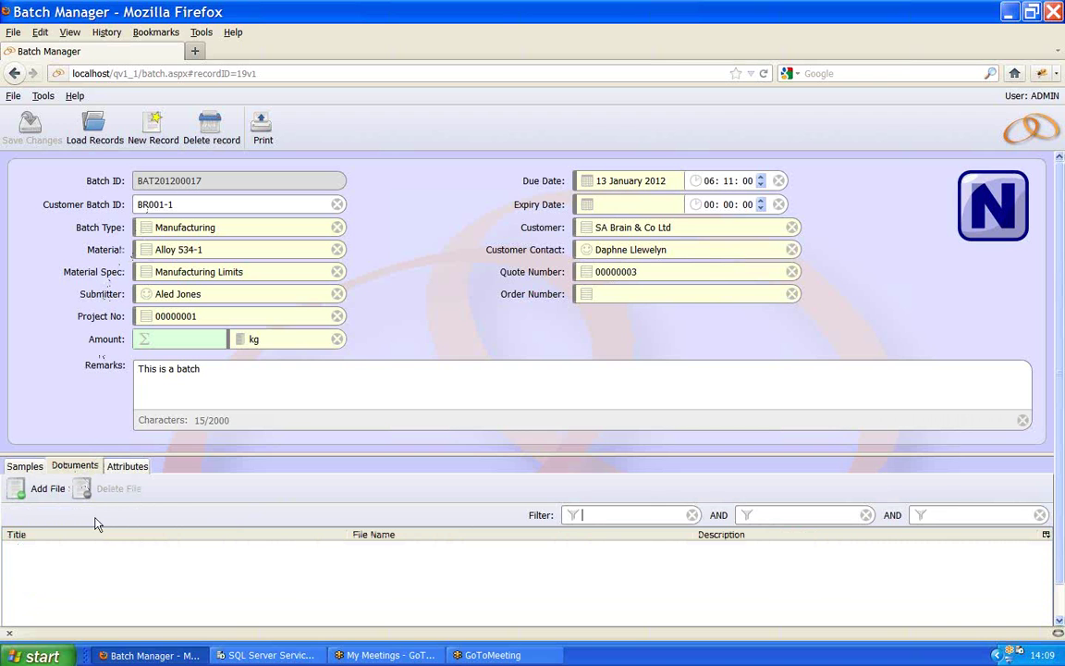
left_click(47, 489)
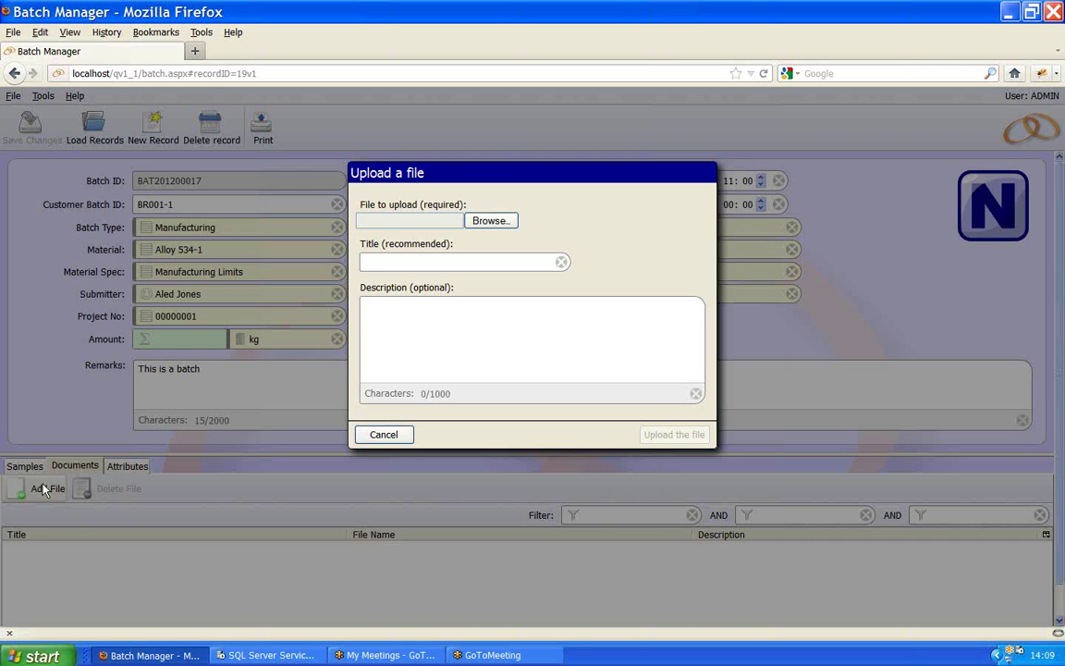
left_click(487, 221)
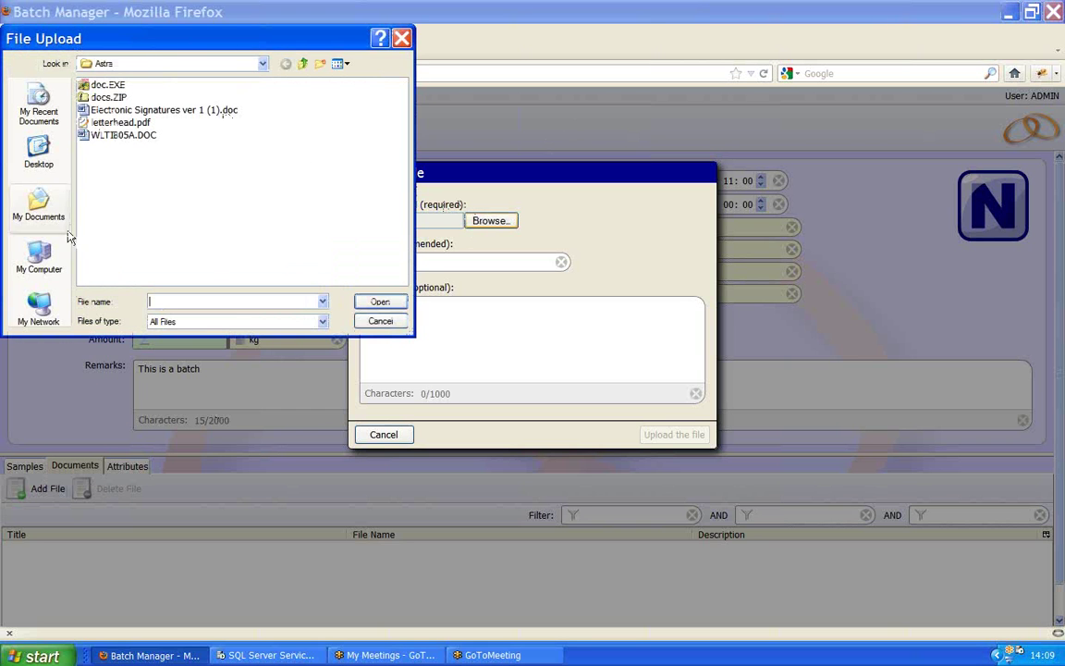
left_click(39, 205)
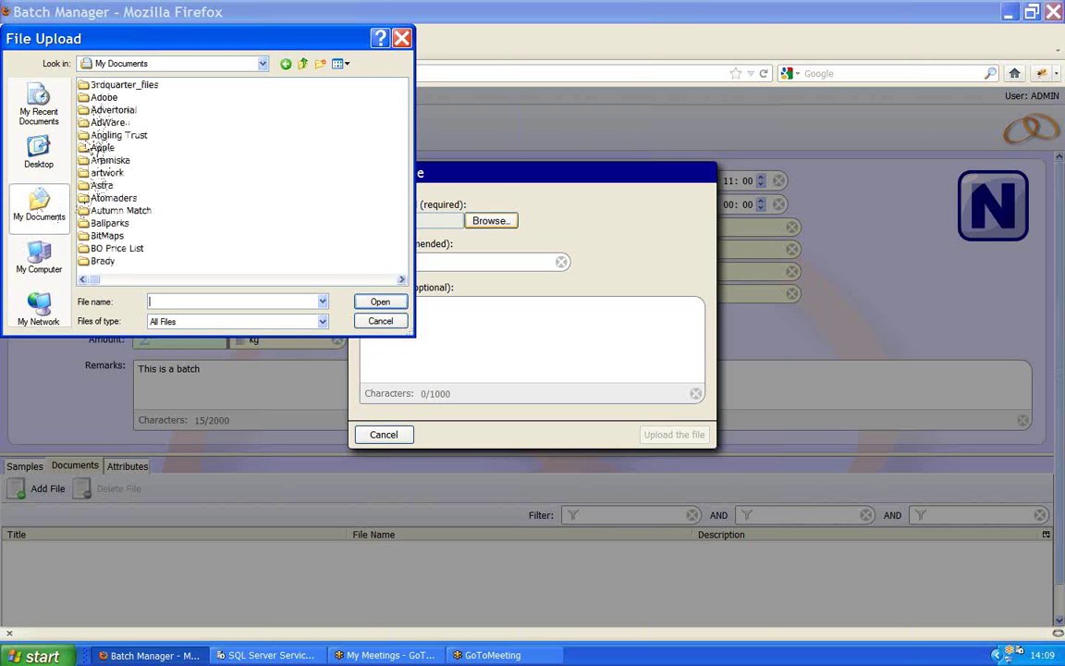
double_click(104, 136)
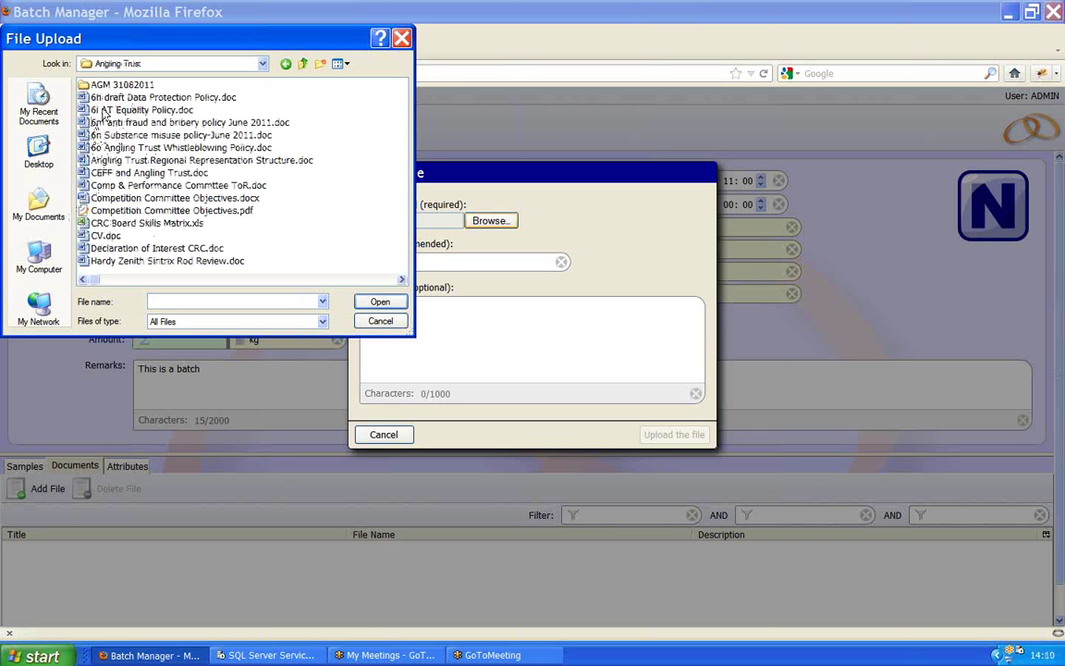
left_click(104, 111)
left_click(364, 302)
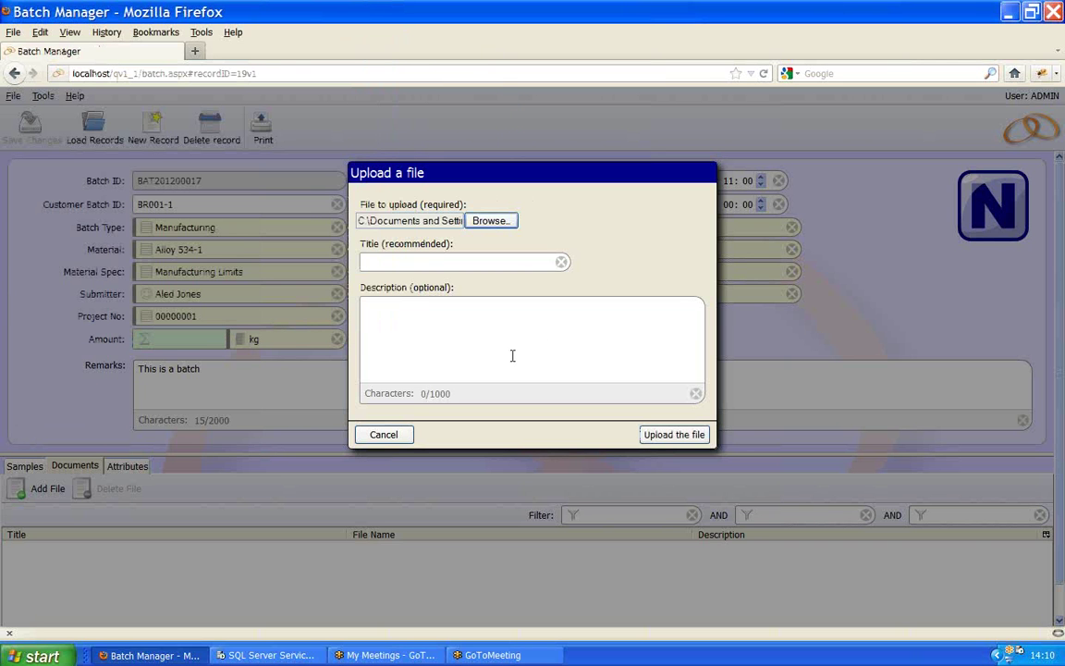
left_click(406, 263)
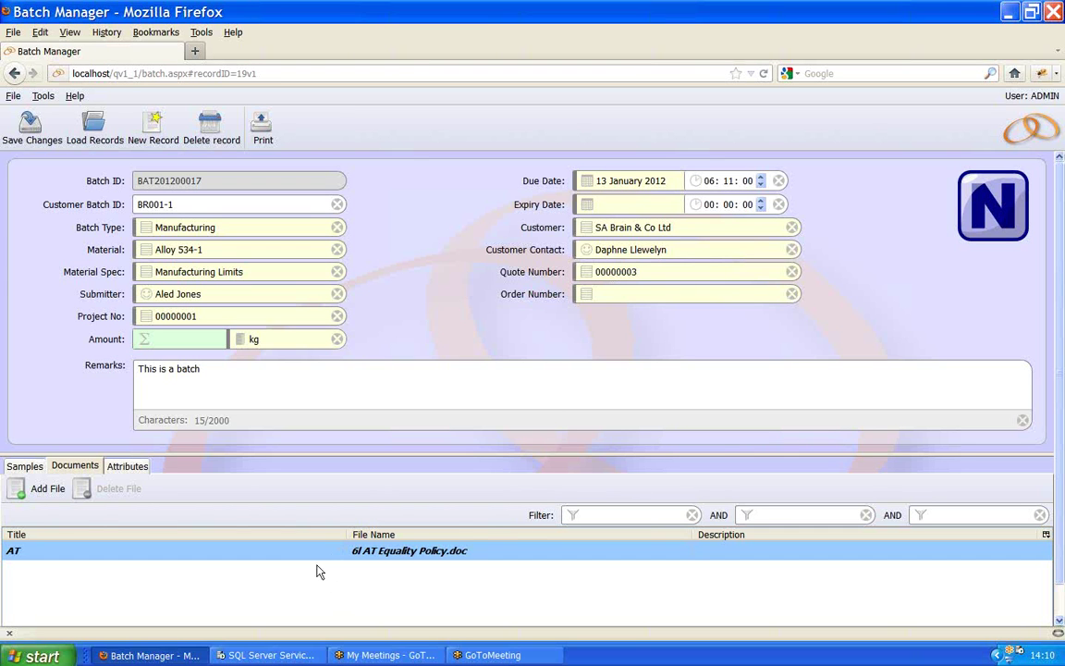
left_click(30, 125)
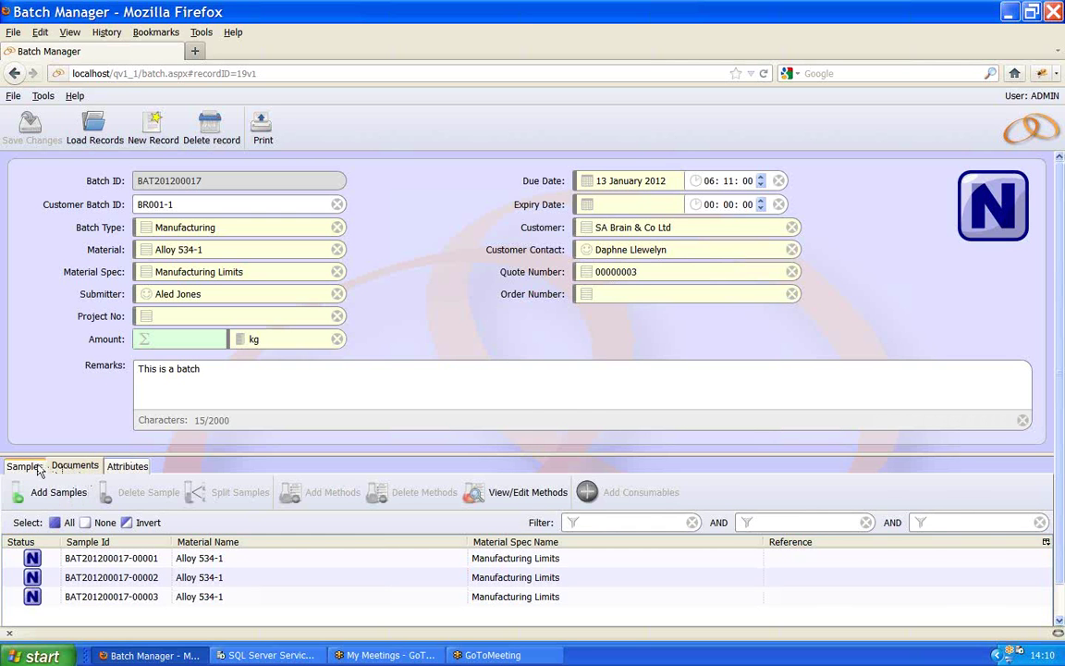
- Review the batch's attached AT document and its attributes
left_click(73, 466)
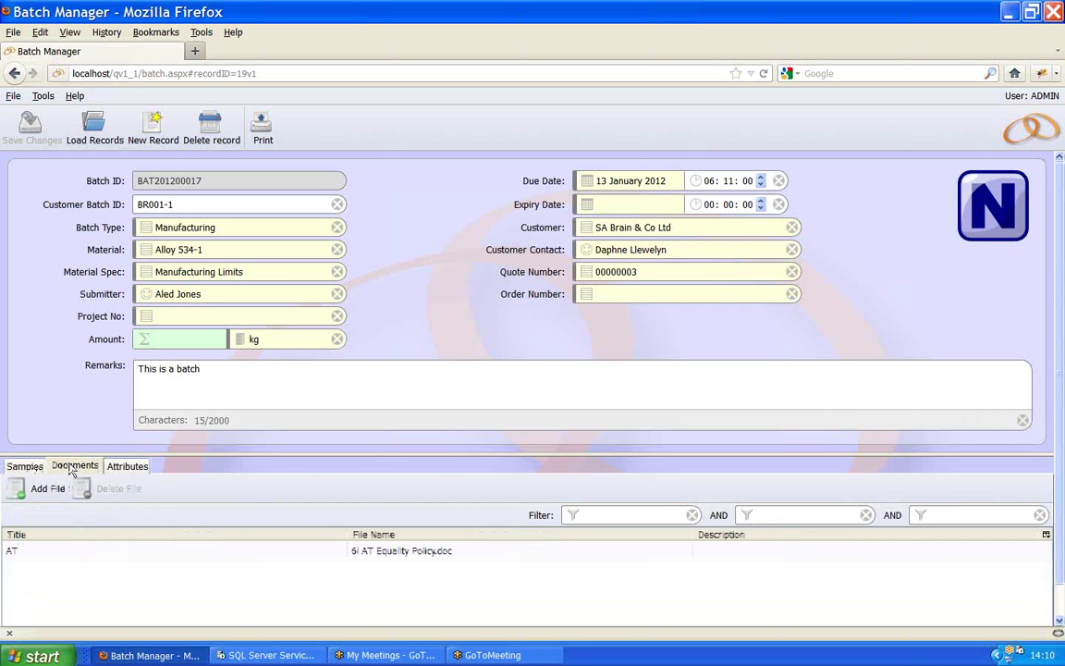
double_click(29, 560)
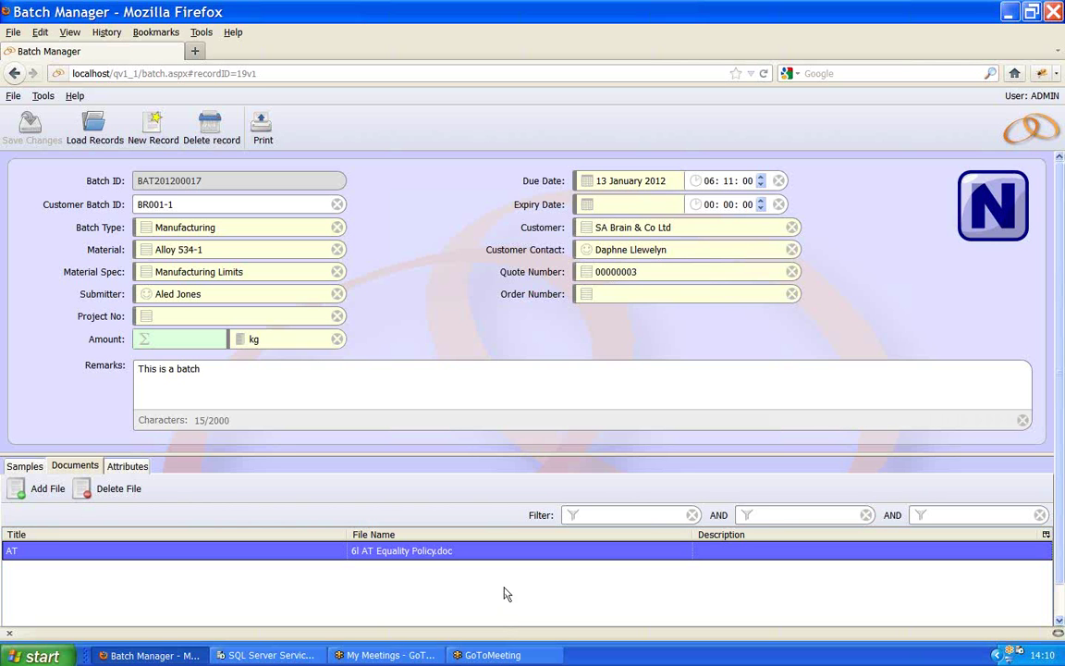
left_click(118, 468)
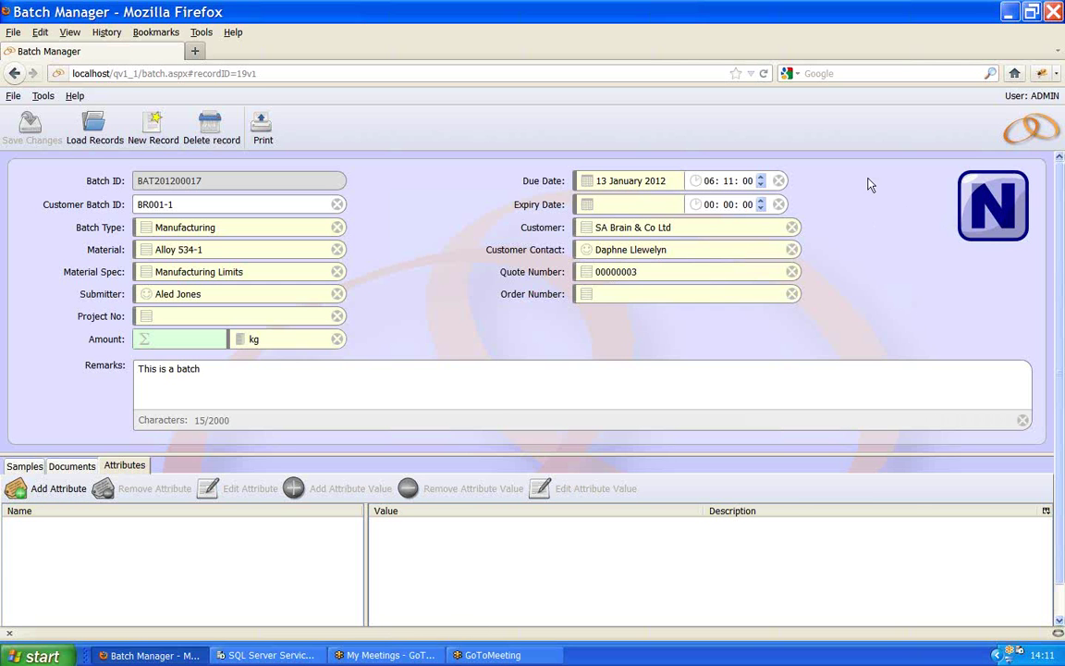
- Change the batch's status to Begun and save the changes
left_click(982, 215)
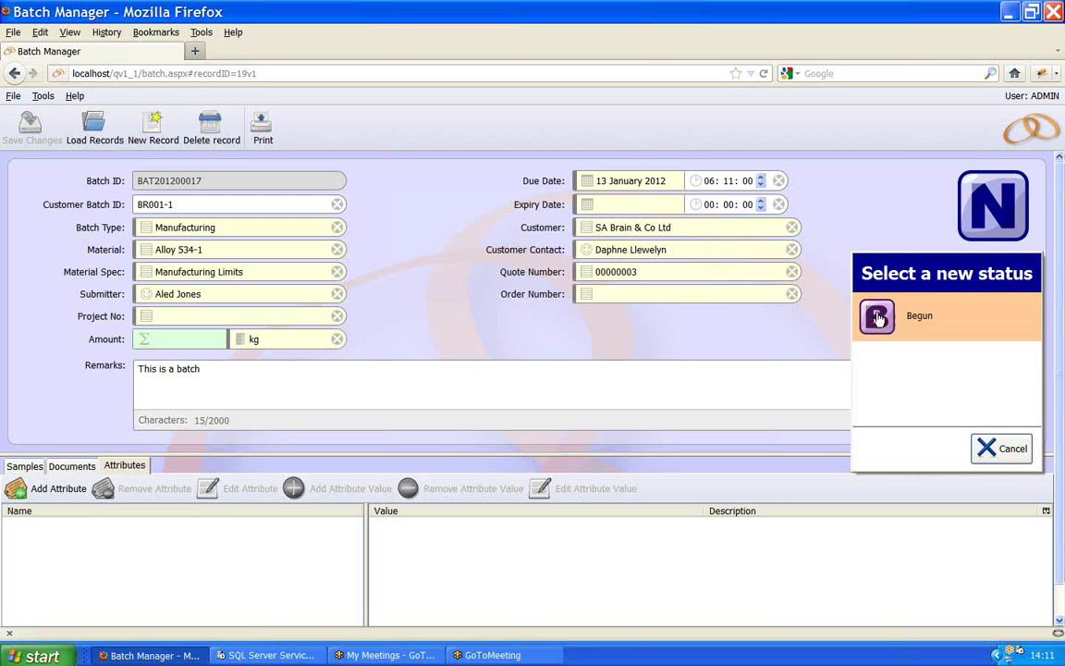
left_click(878, 318)
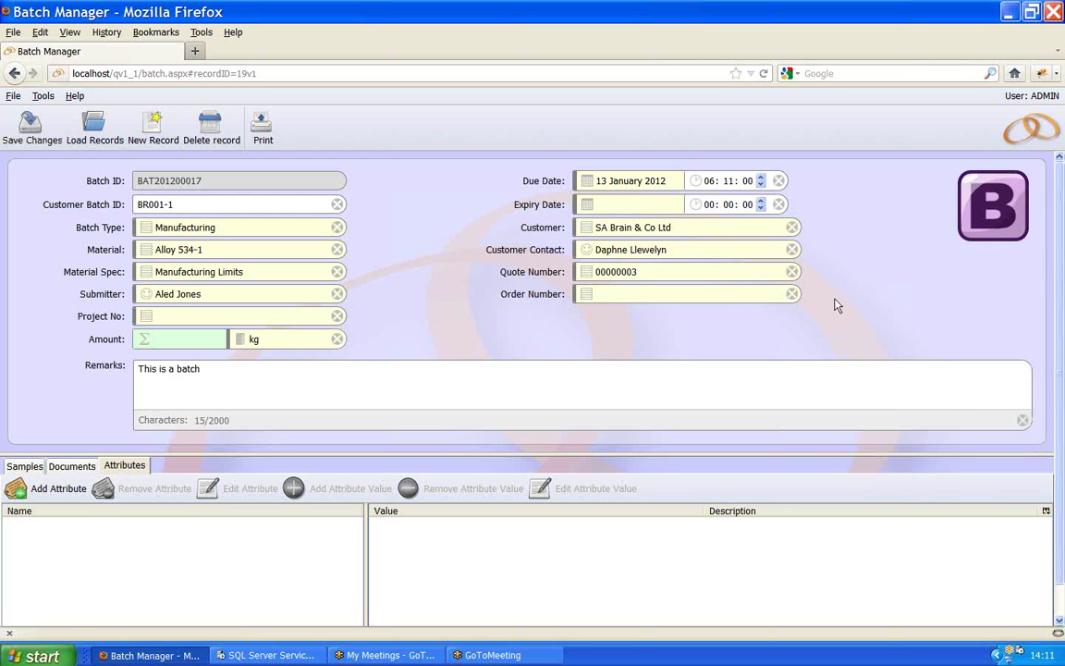
left_click(24, 126)
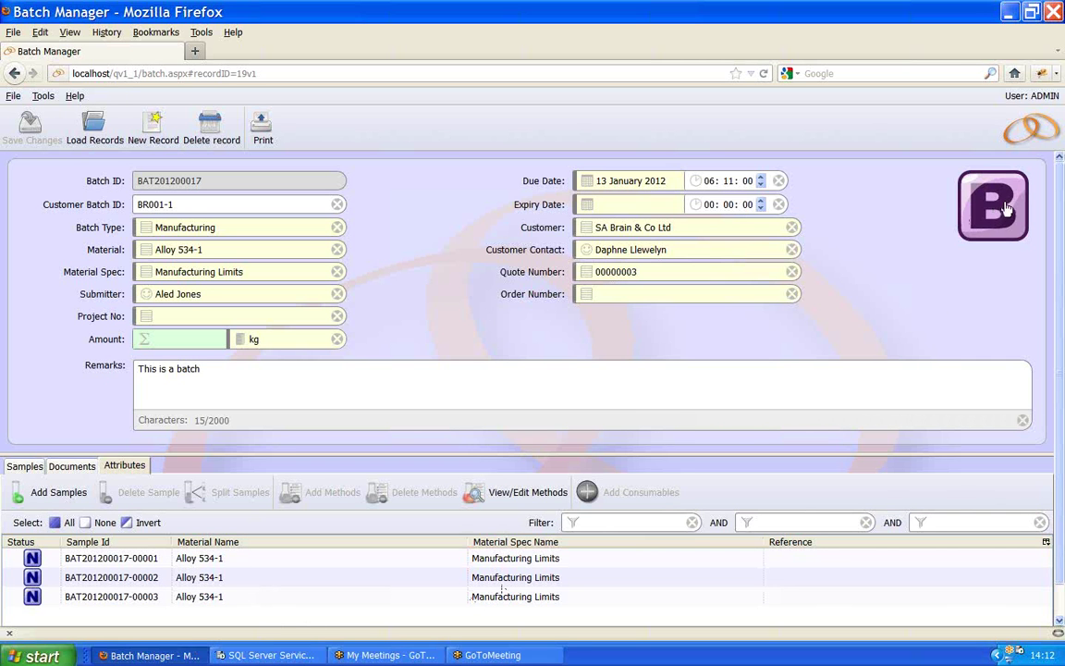
mouse_move(998, 214)
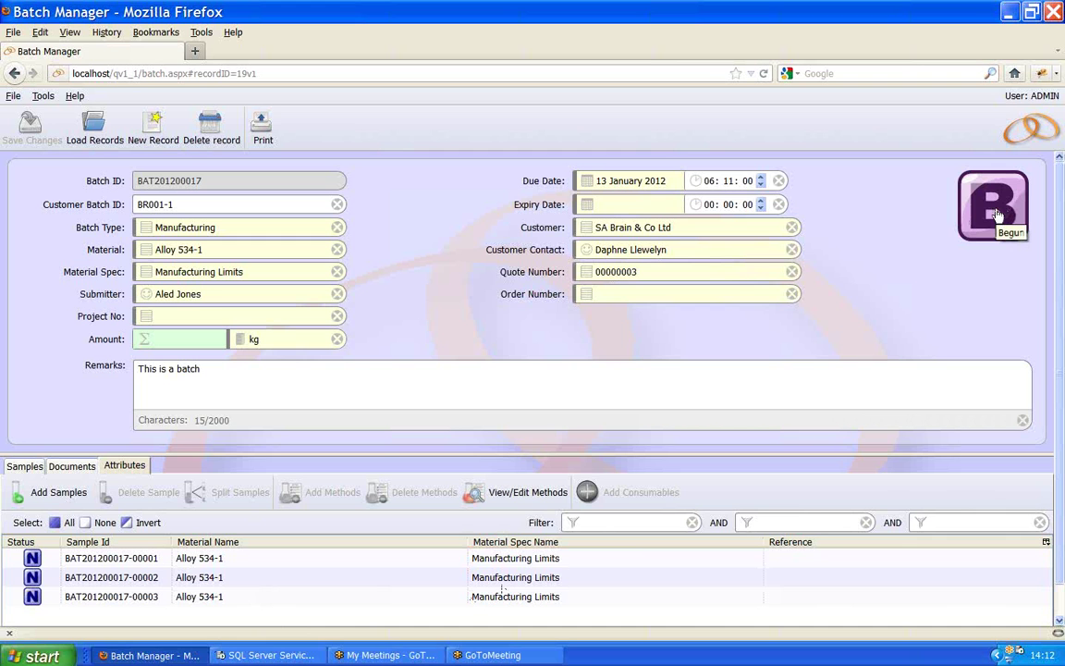